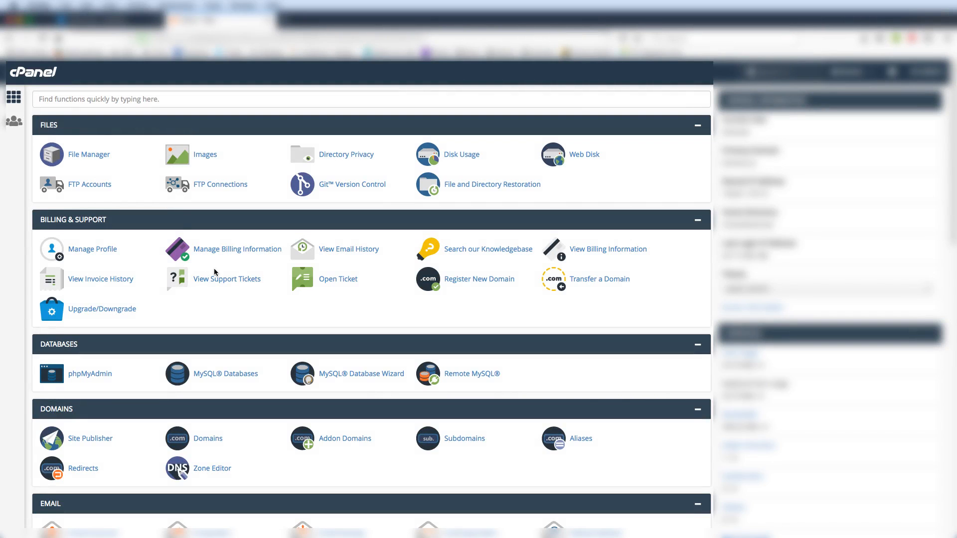
Create a folder named CM inside public_html in File Manager and open it.
click(89, 155)
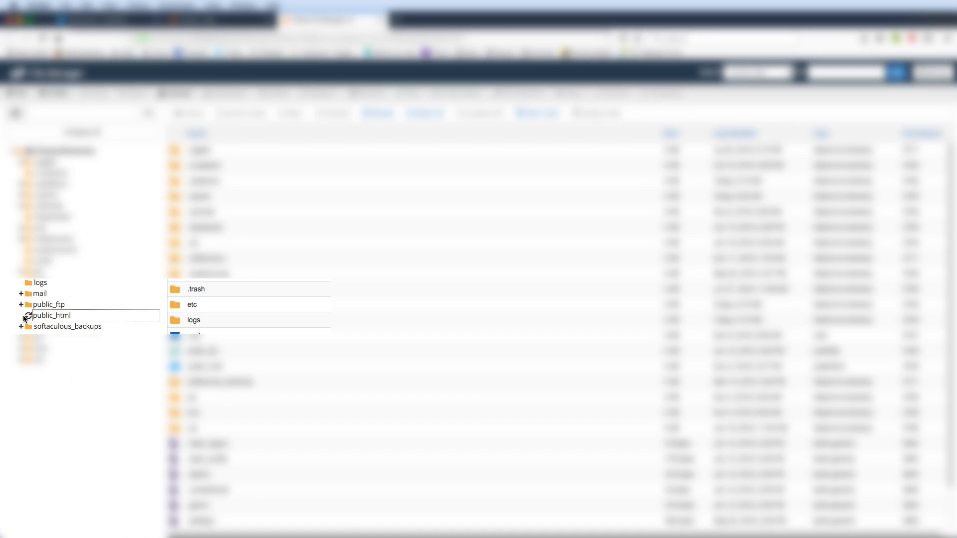
click(22, 316)
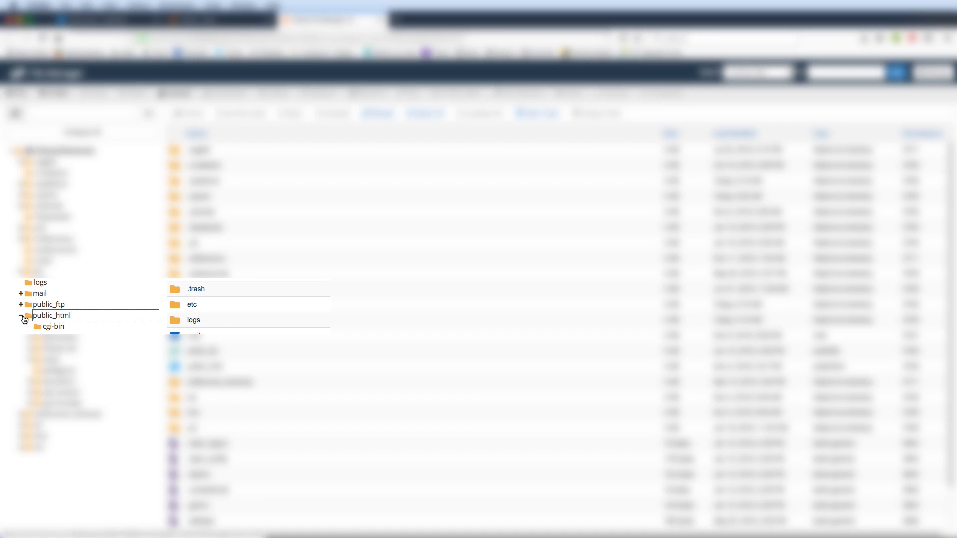
click(60, 315)
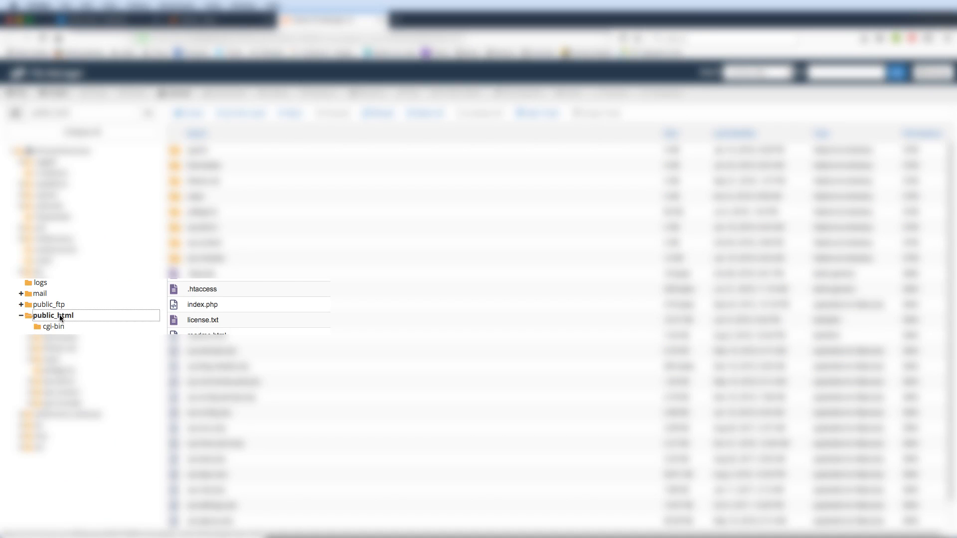
click(50, 92)
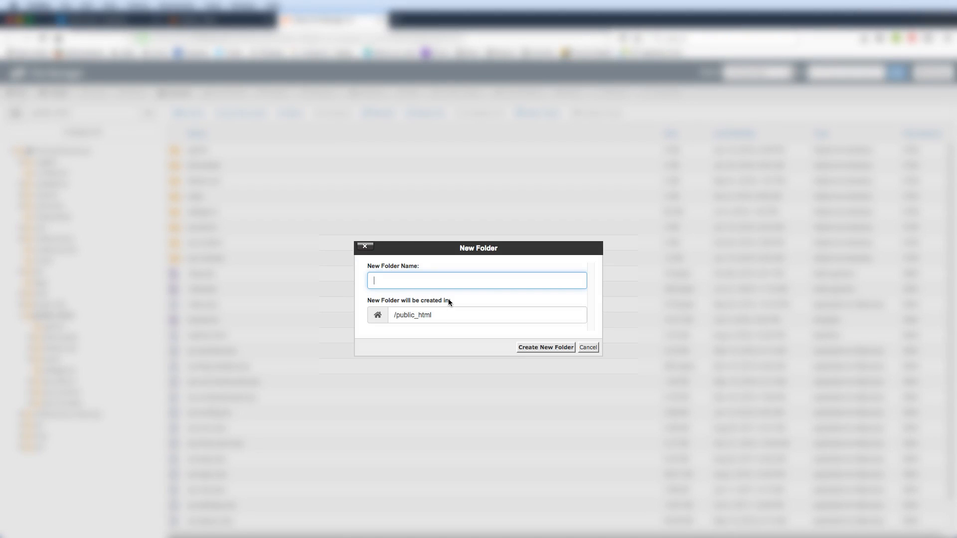
text(CM)
click(531, 347)
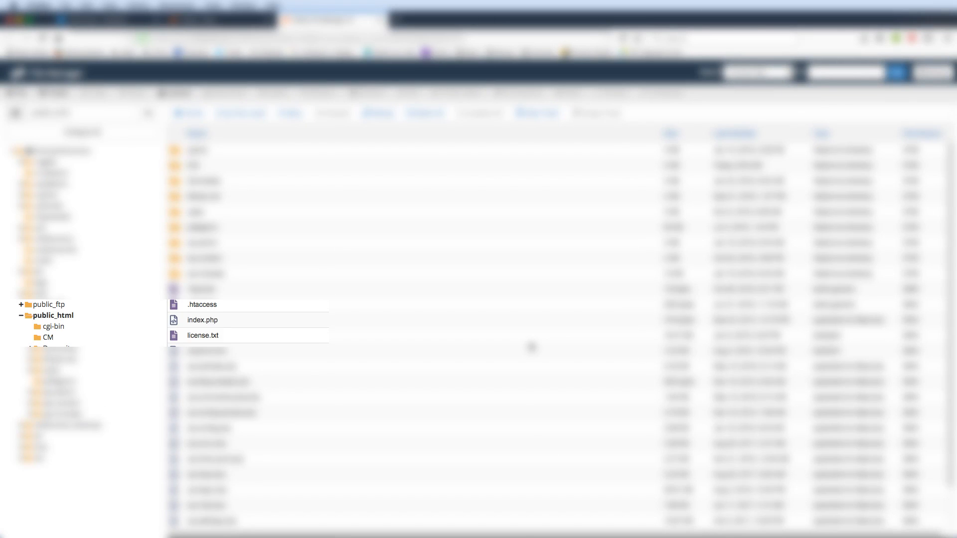
click(39, 339)
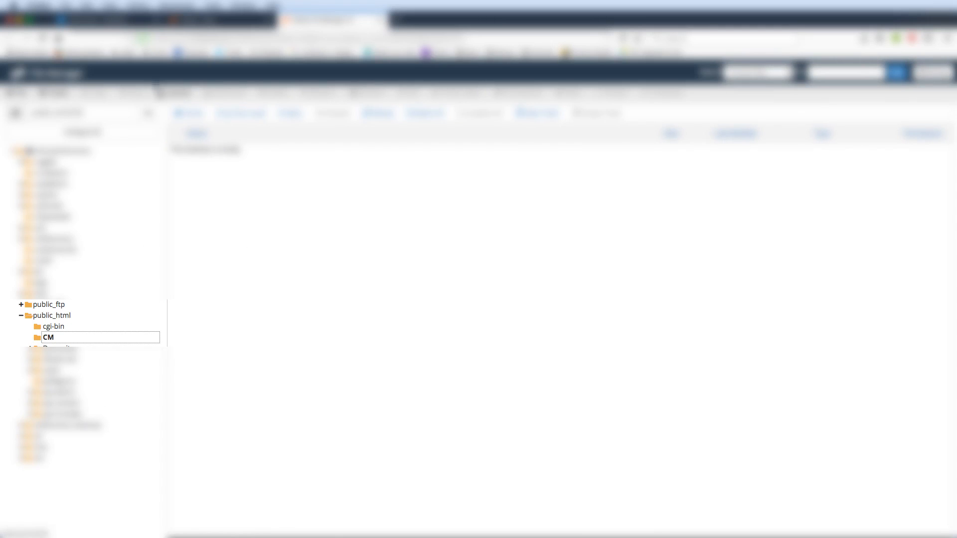
click(18, 73)
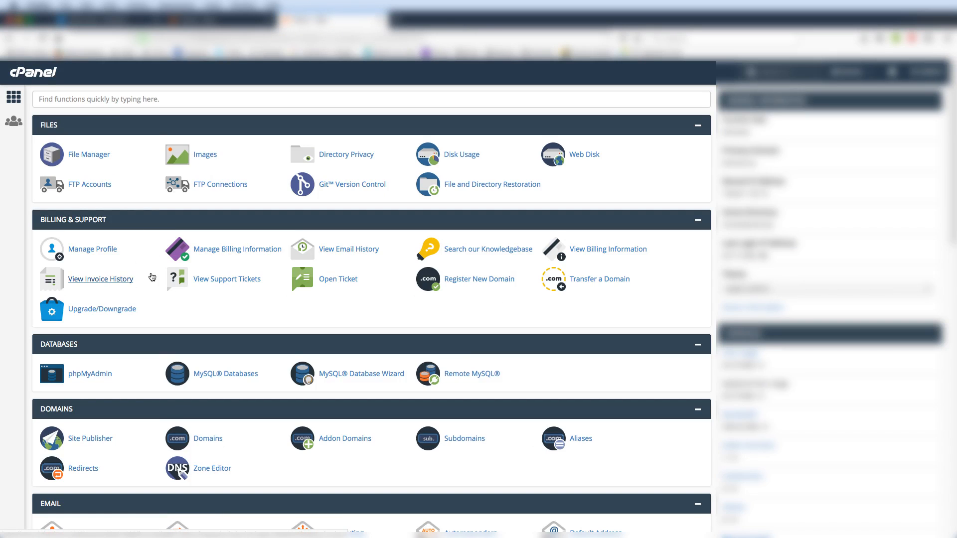
Enter subdomain CM on the Subdomains page so its document root fills in as /public_html/CM.
scroll(152, 278, down, 3)
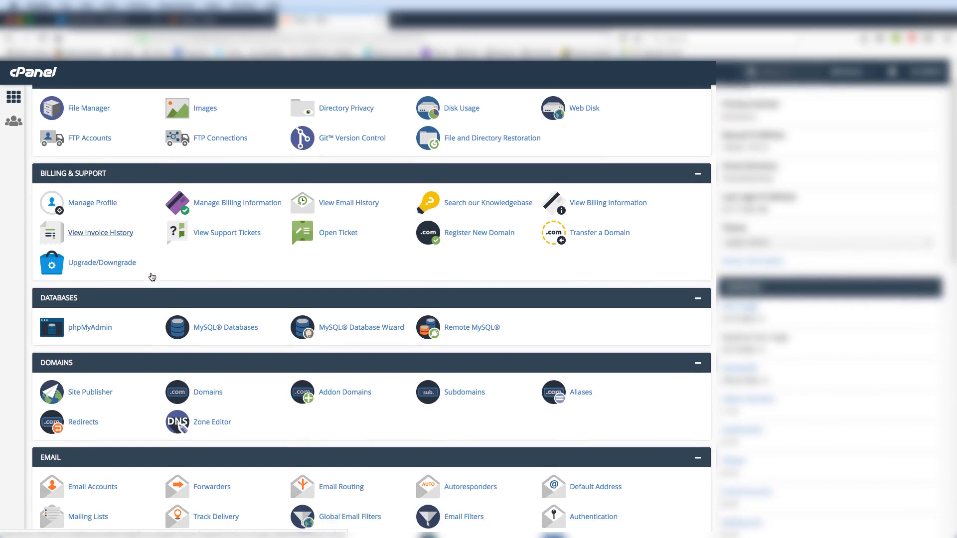
scroll(151, 275, down, 1)
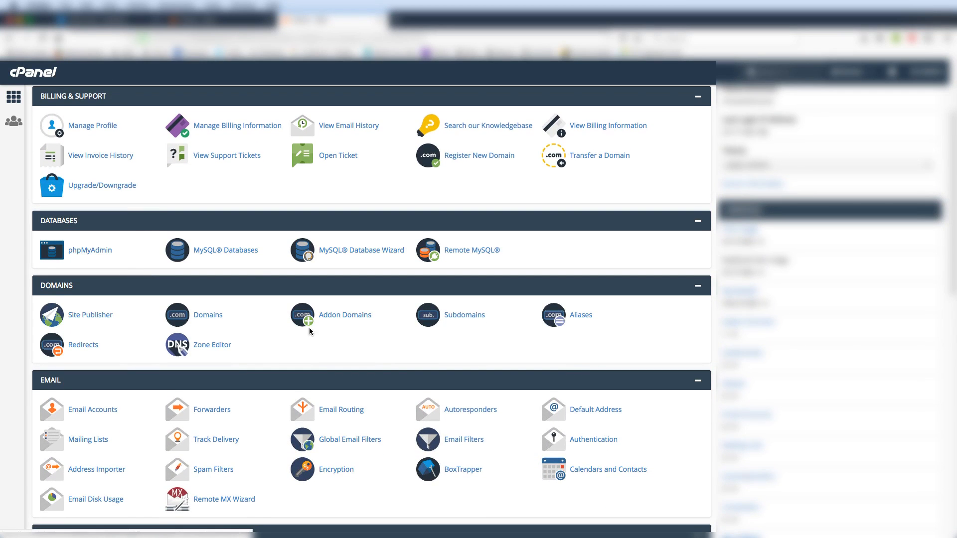
click(446, 319)
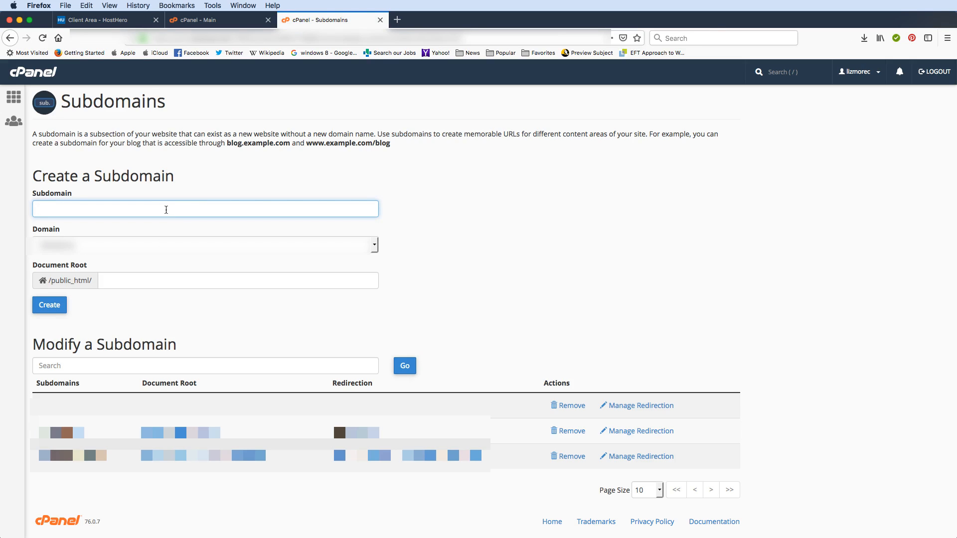
text(M)
key(Tab)
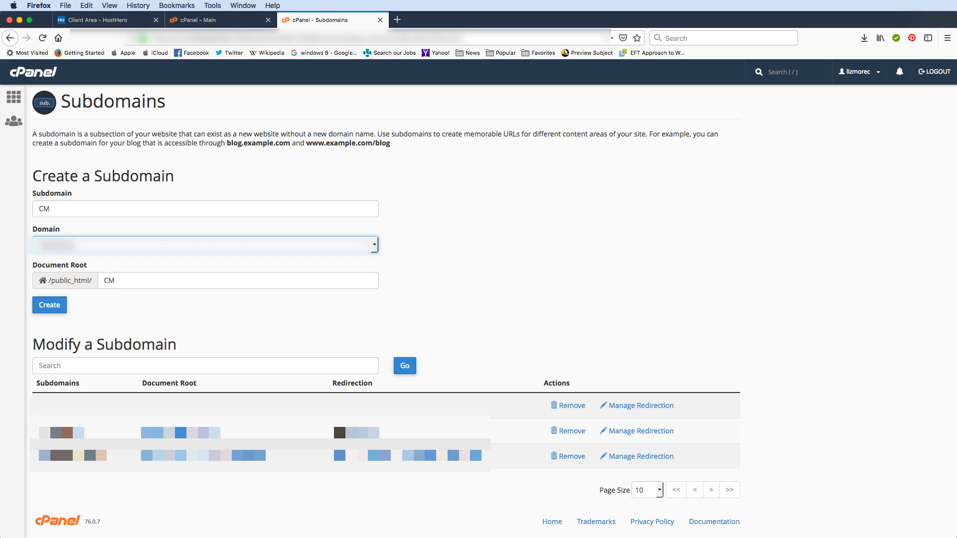
Confirm the /public_html/CM document root, create the CM subdomain, and return to the list.
click(137, 280)
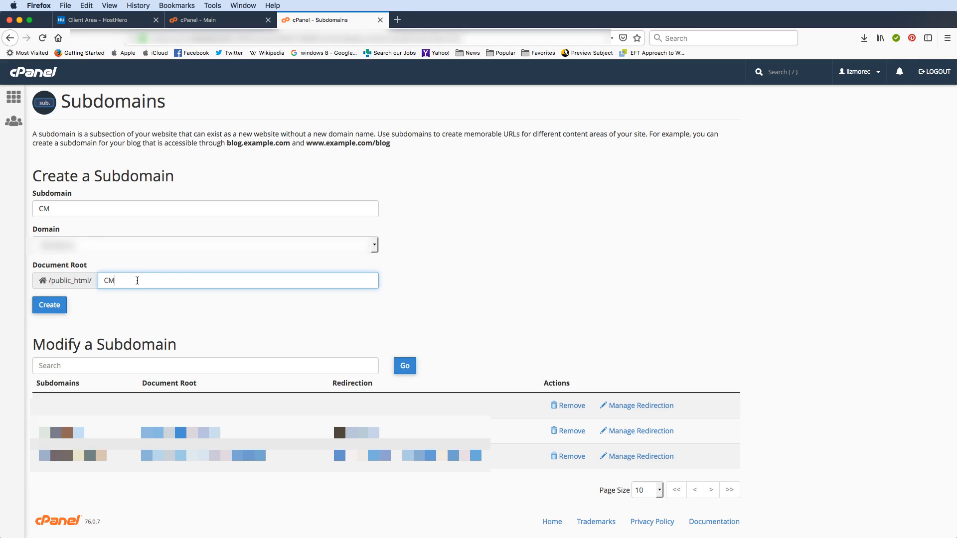
click(48, 309)
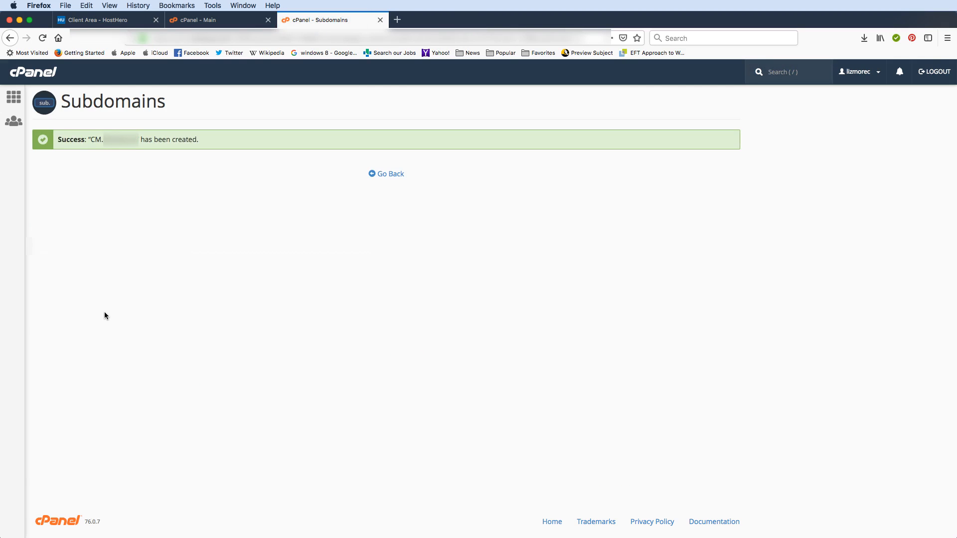
click(394, 175)
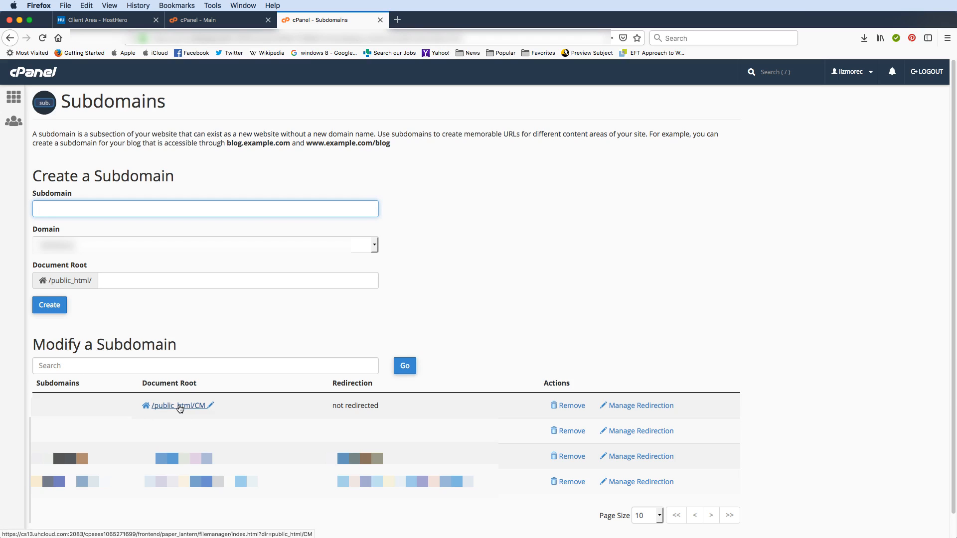
Start a WordPress install from Softaculous Apps Installer, targeting the cm subdomain.
click(14, 95)
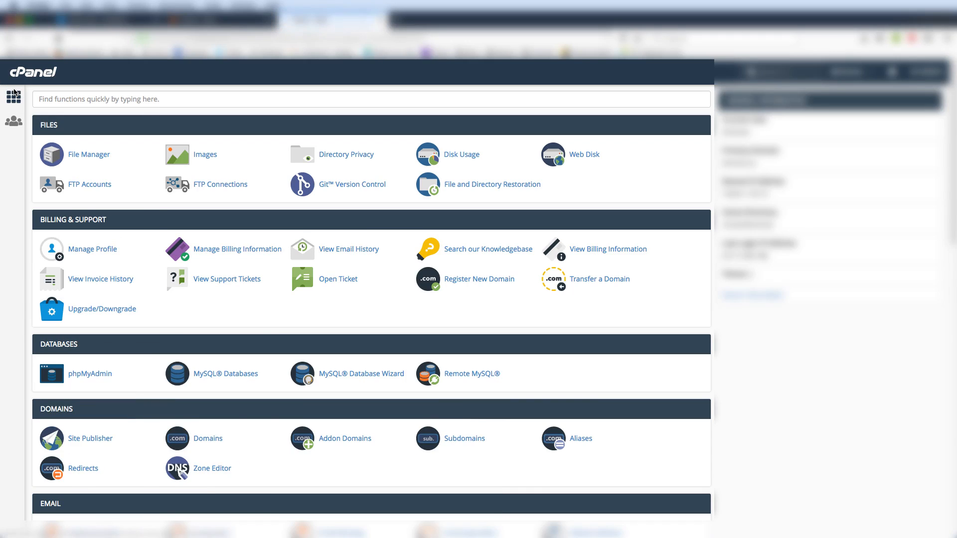
scroll(171, 301, down, 12)
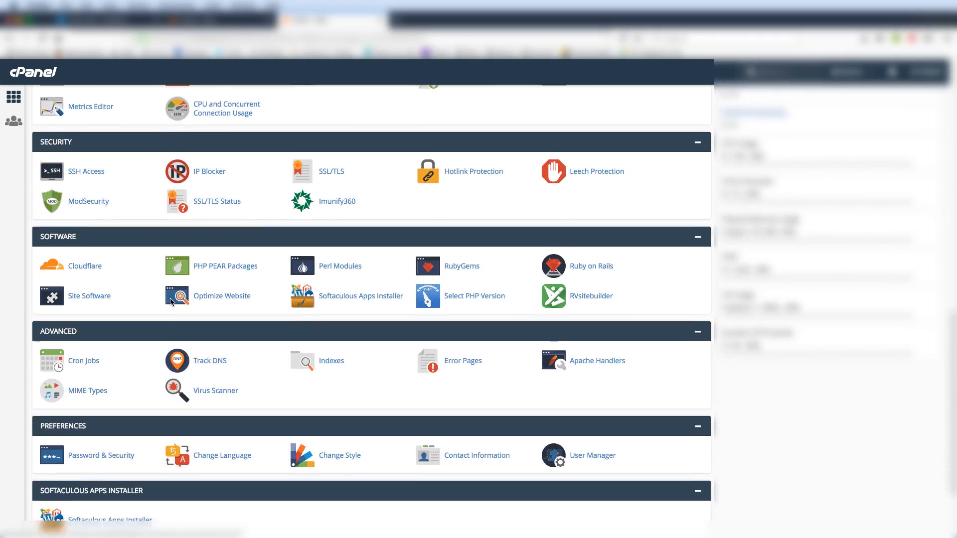
scroll(171, 301, down, 3)
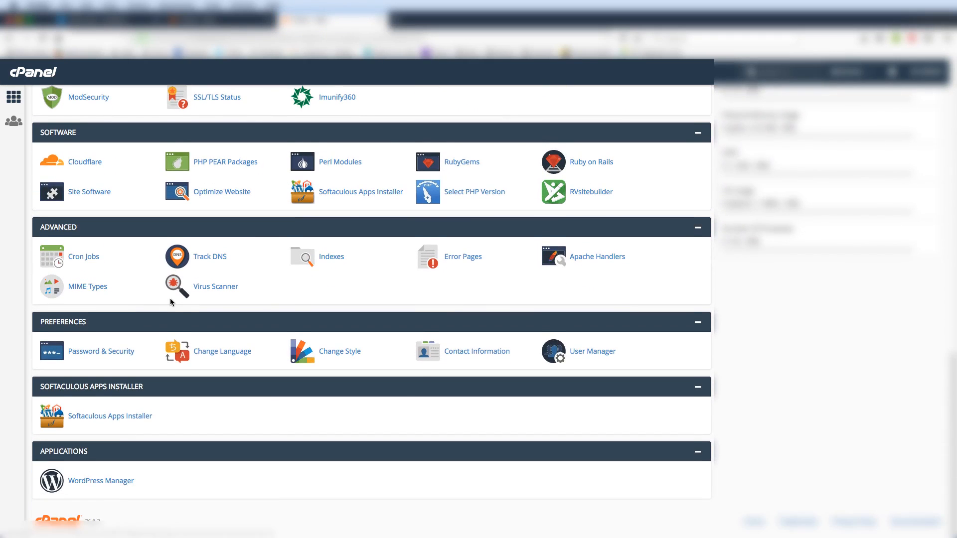
click(92, 422)
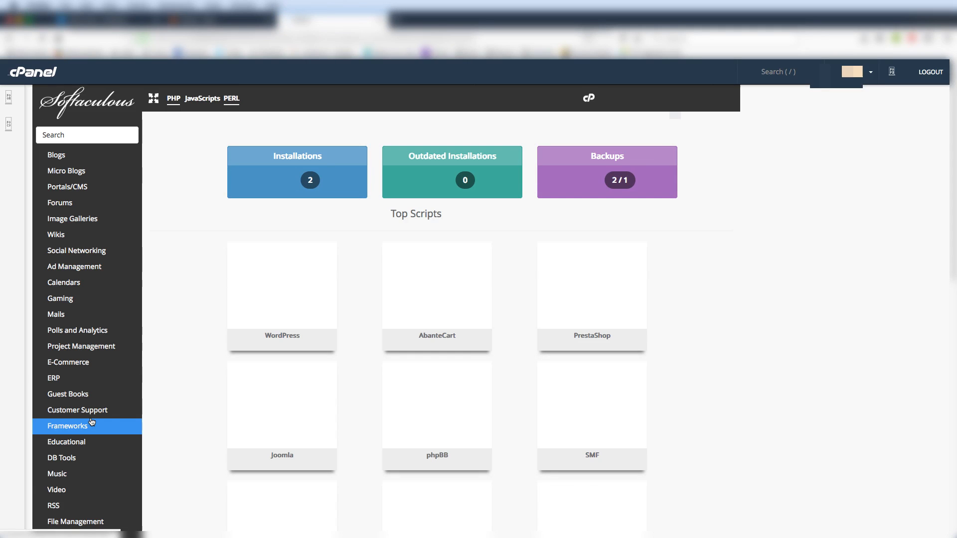
mouse_move(280, 286)
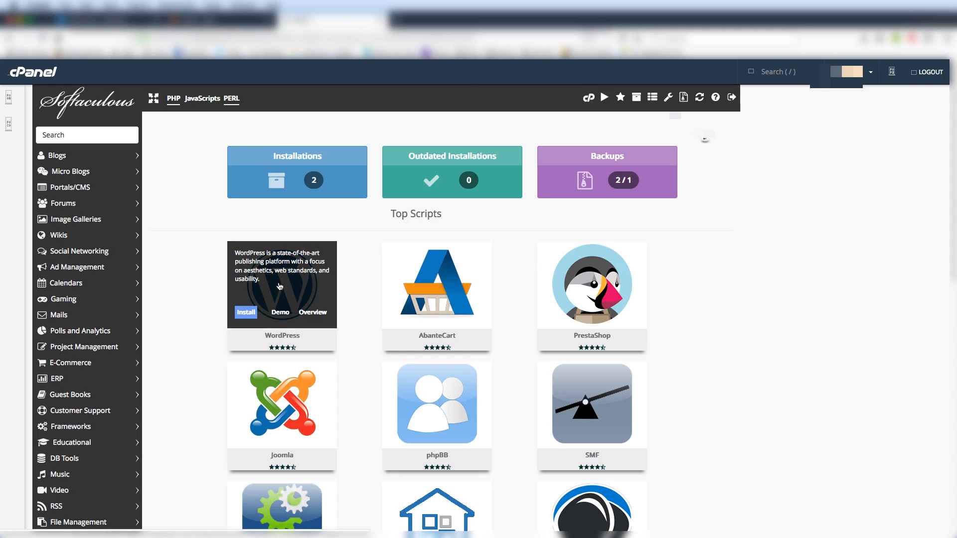
click(246, 313)
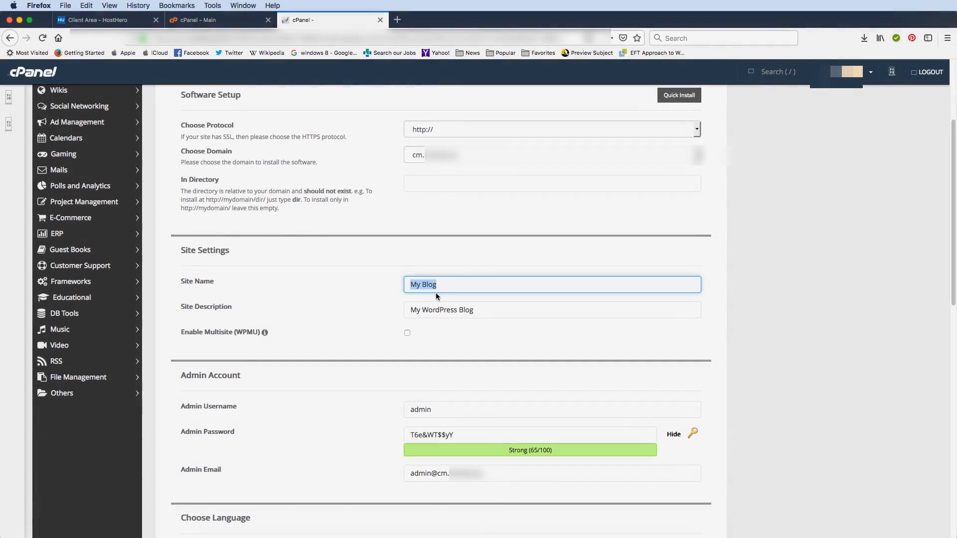
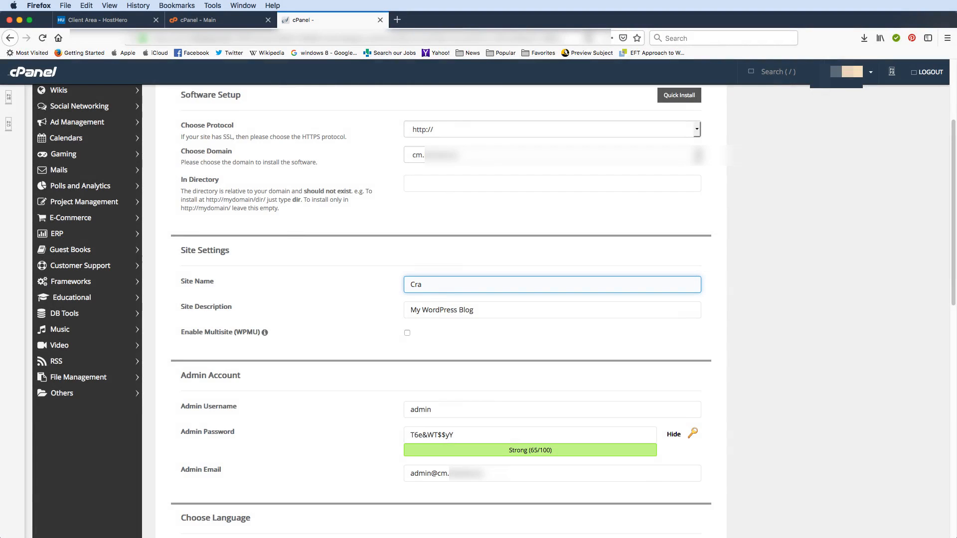
Enter the artist's name as site name and 'Singer / Songwriter' as the site description.
drag(487, 313, 406, 308)
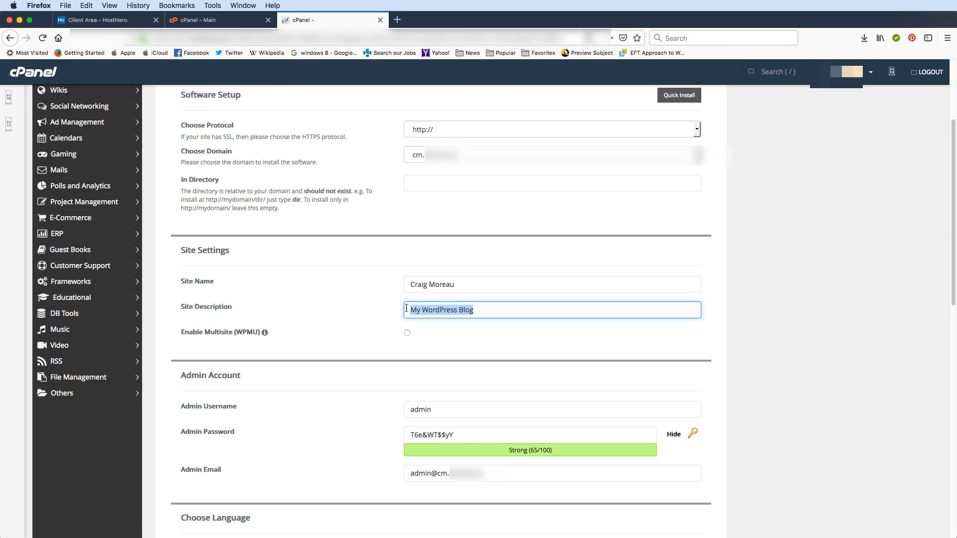
text(Cra)
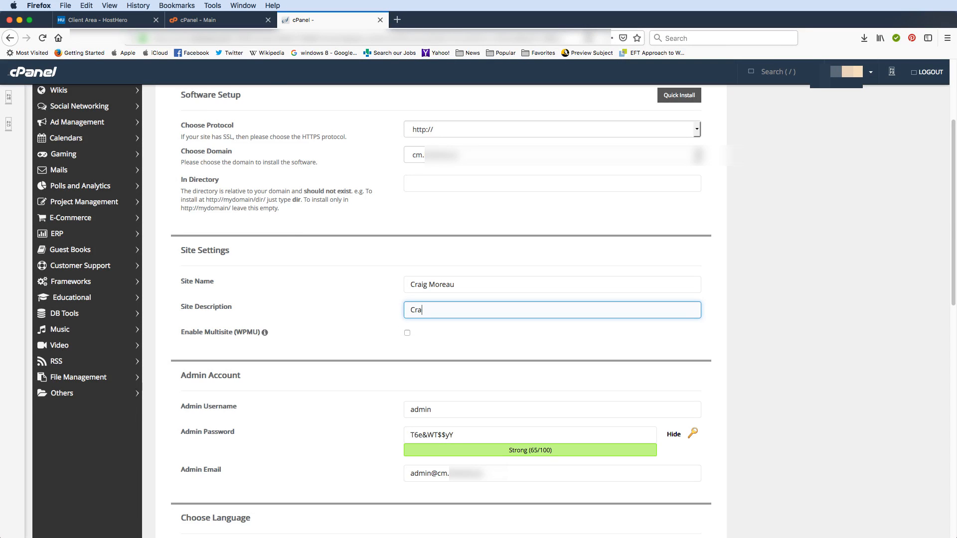
key(BackSpace)
key(BackSpace)
key(BackSpace)
text(Singer / Songwriter)
Take the suggested admin username and generate a new strong, masked admin password.
double_click(441, 409)
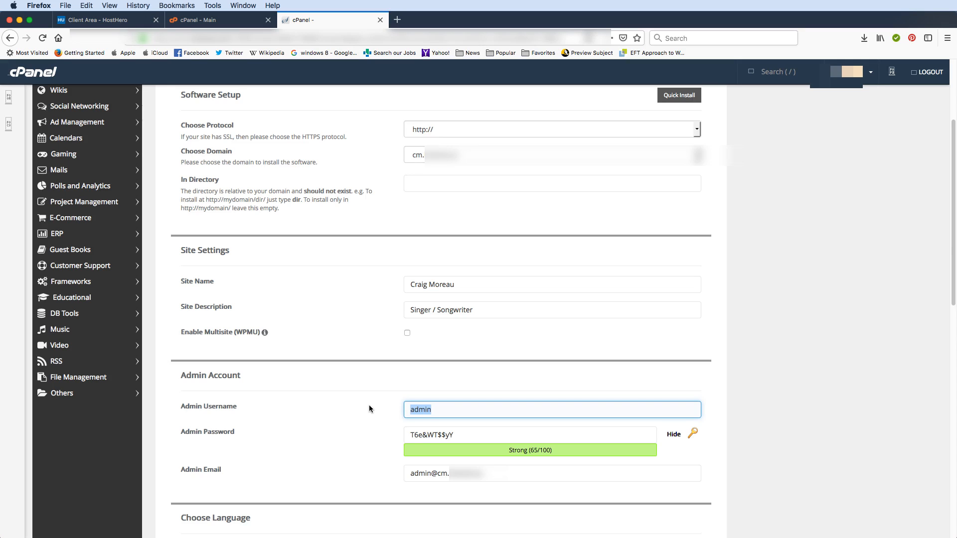
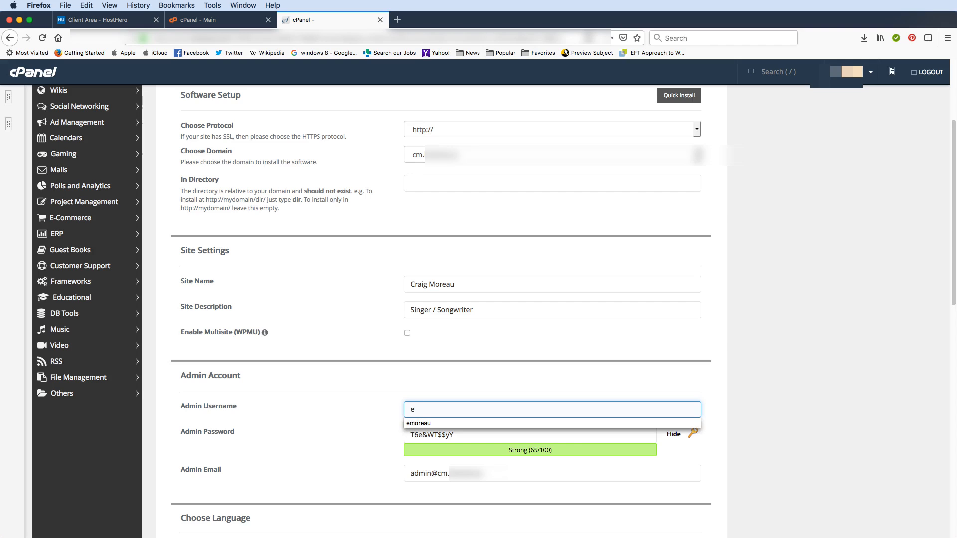
click(355, 409)
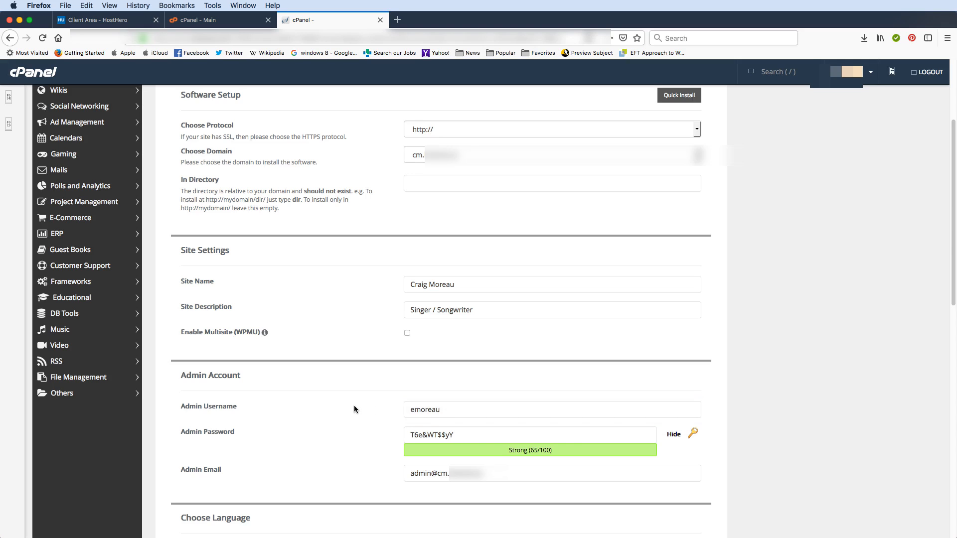
click(639, 439)
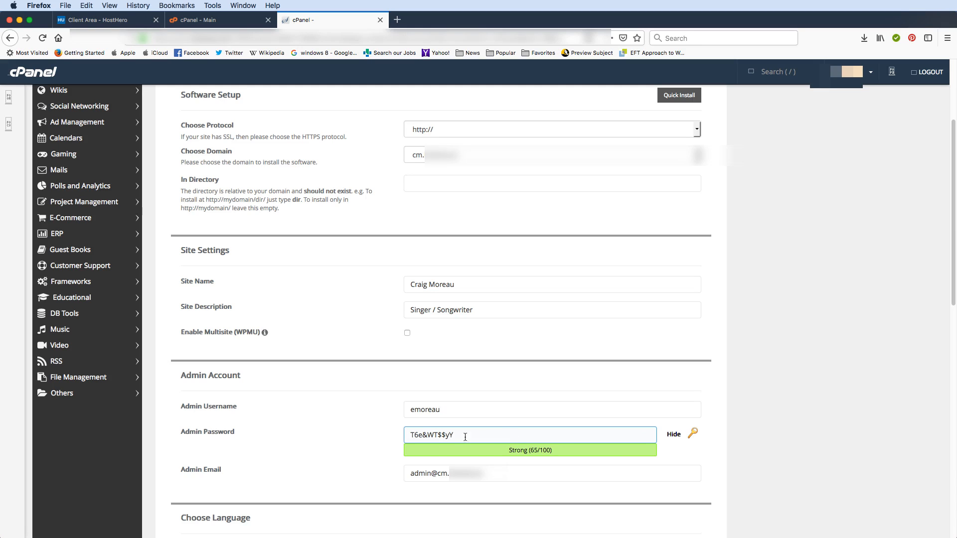
drag(465, 437, 389, 435)
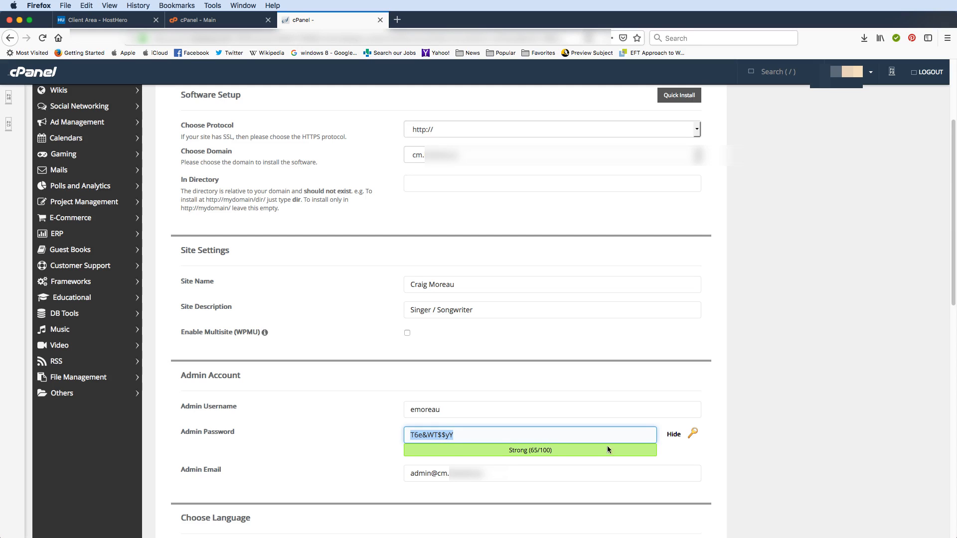
click(692, 433)
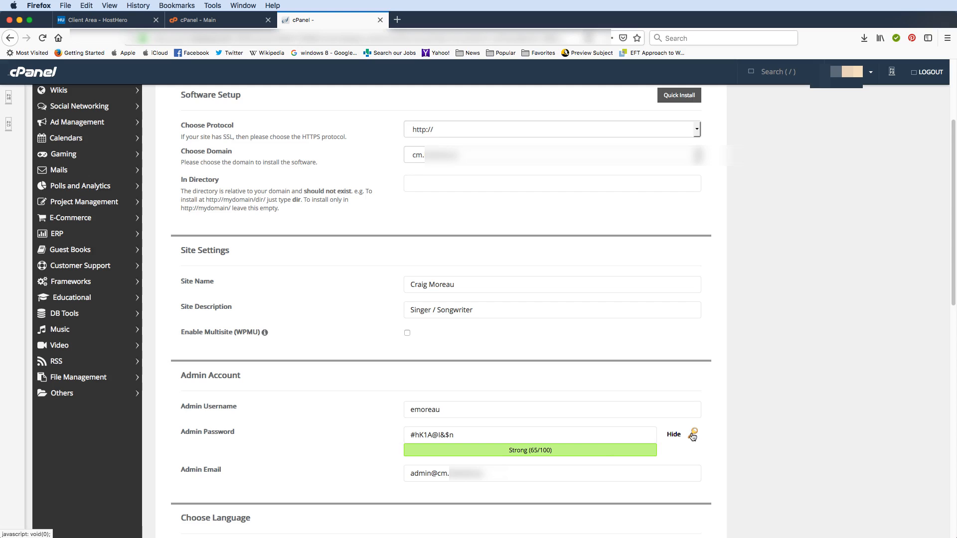
click(572, 438)
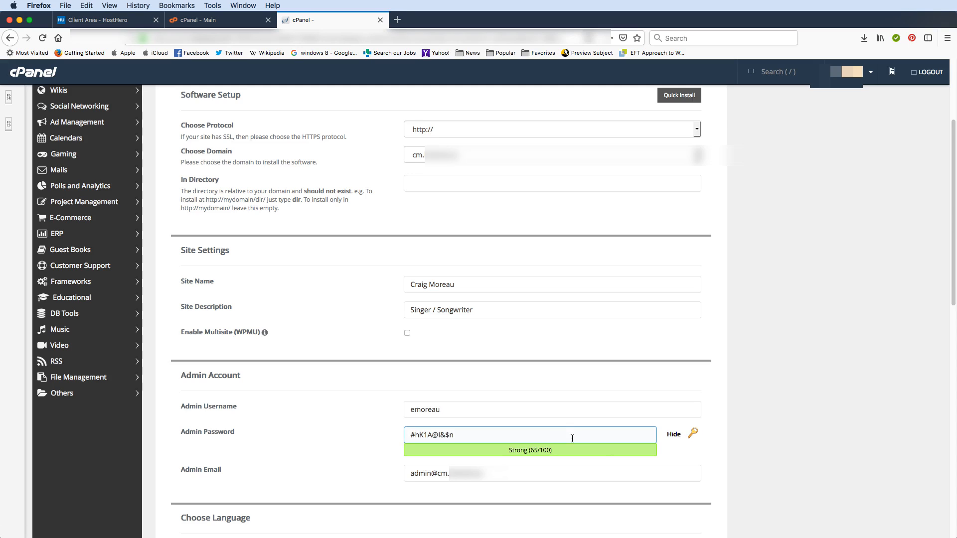
drag(462, 438, 393, 438)
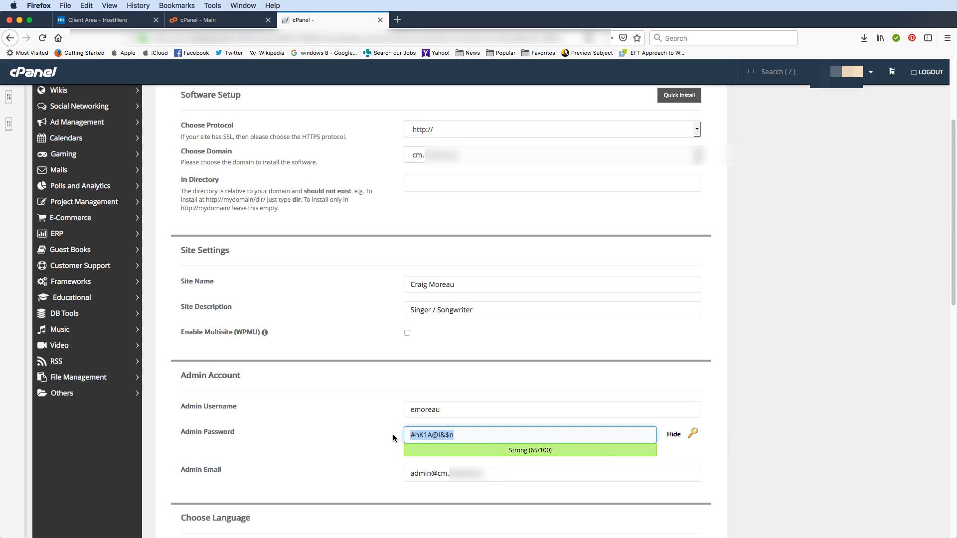
click(674, 435)
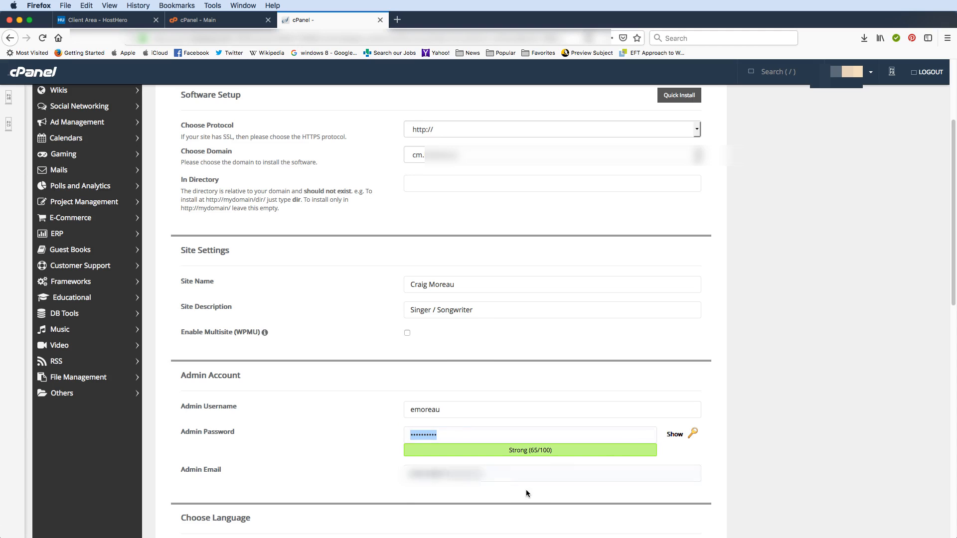
Fill in the admin e-mail and expand Advanced Options.
click(486, 474)
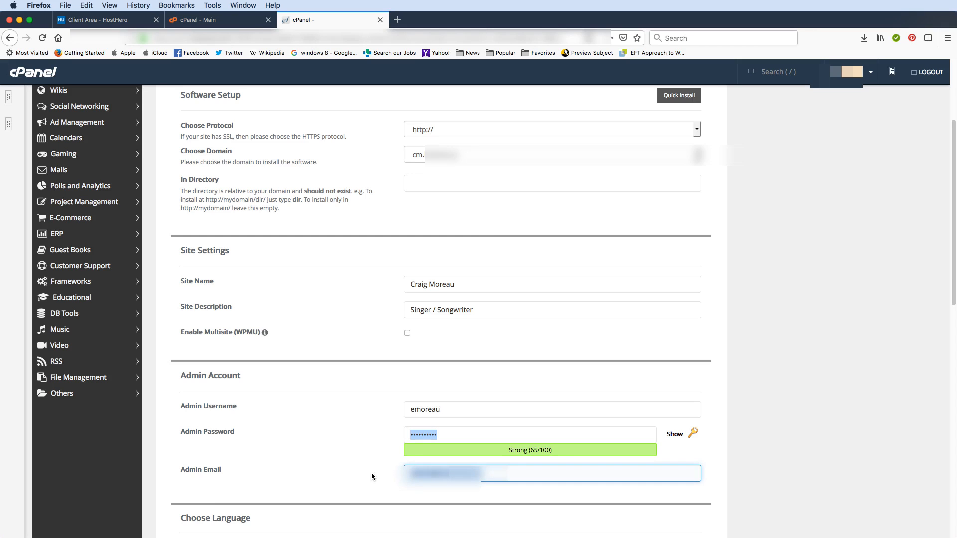
text(e)
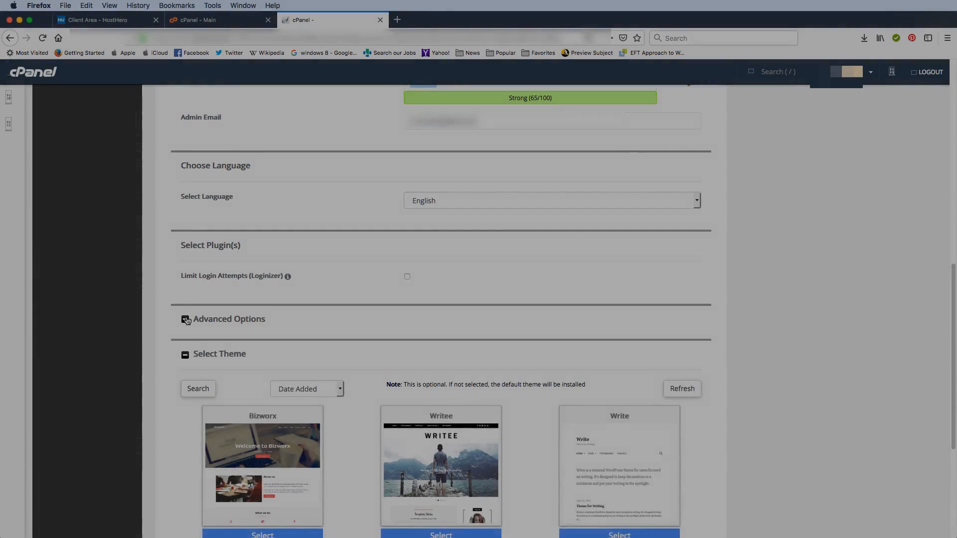
click(185, 319)
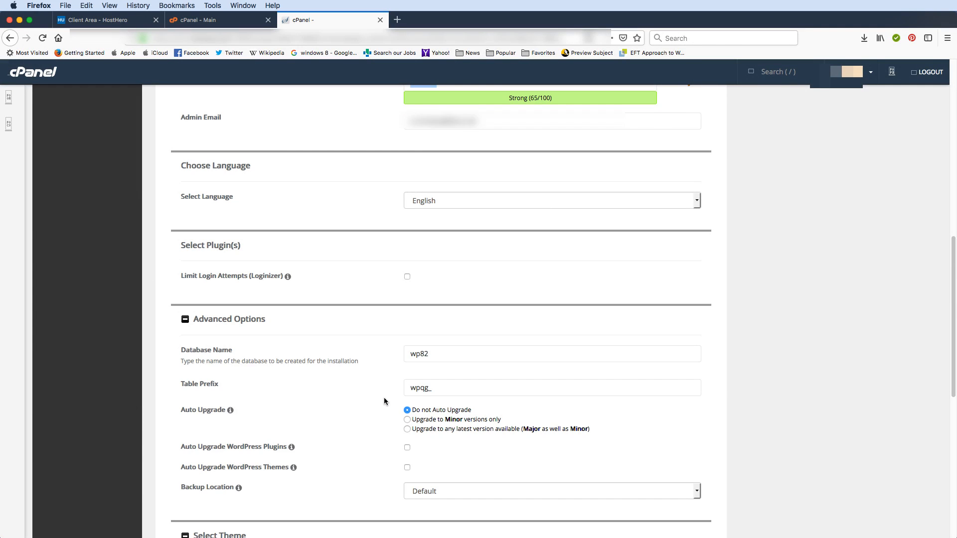
Set Auto Upgrade to 'Upgrade to Minor versions only', leaving no theme selected.
click(407, 420)
scroll(402, 400, down, 4)
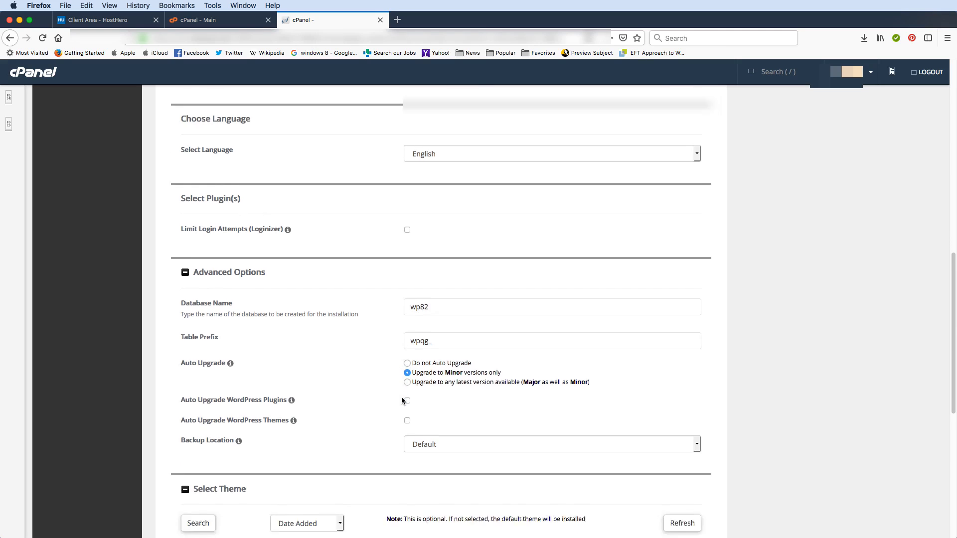
scroll(402, 400, down, 5)
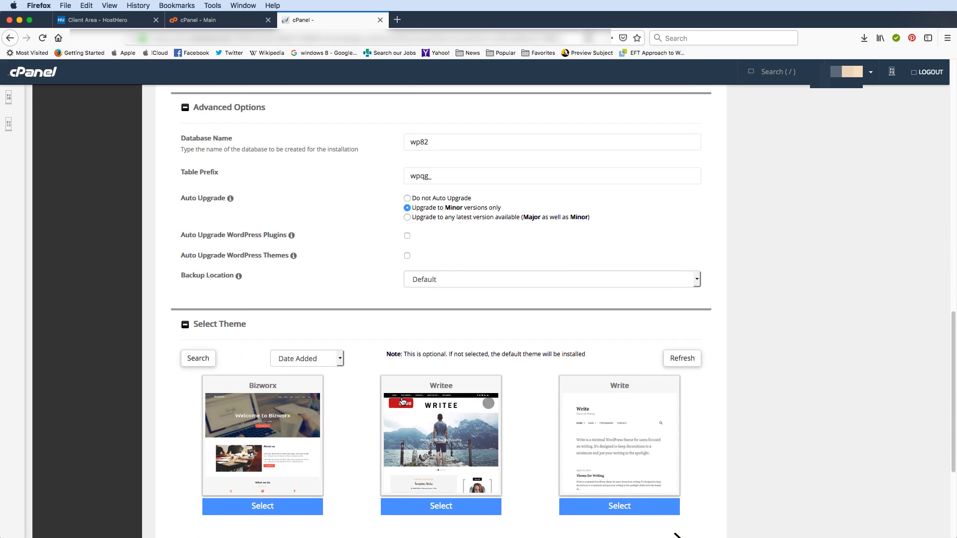
scroll(402, 400, down, 8)
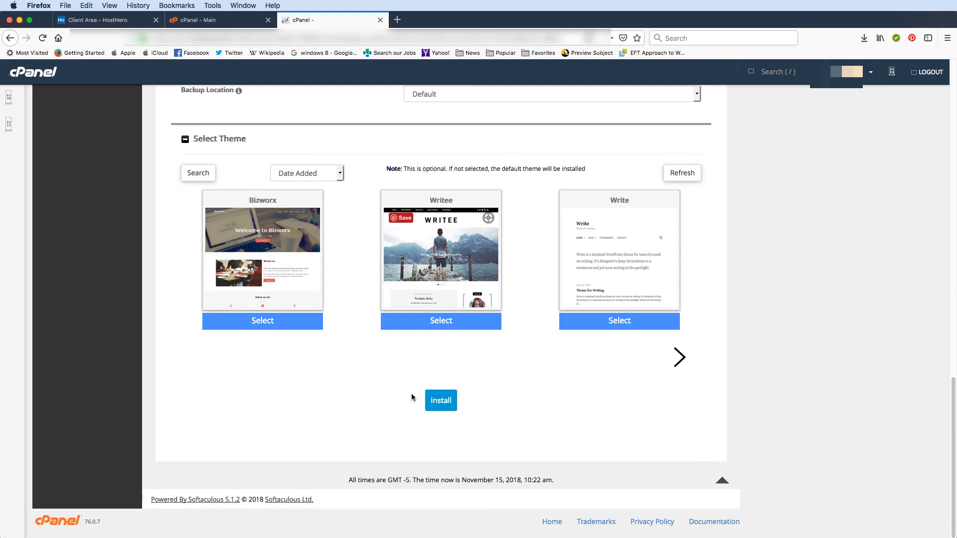
Install WordPress on cm, let Firefox update the saved login, and open the Administrative URL.
click(441, 398)
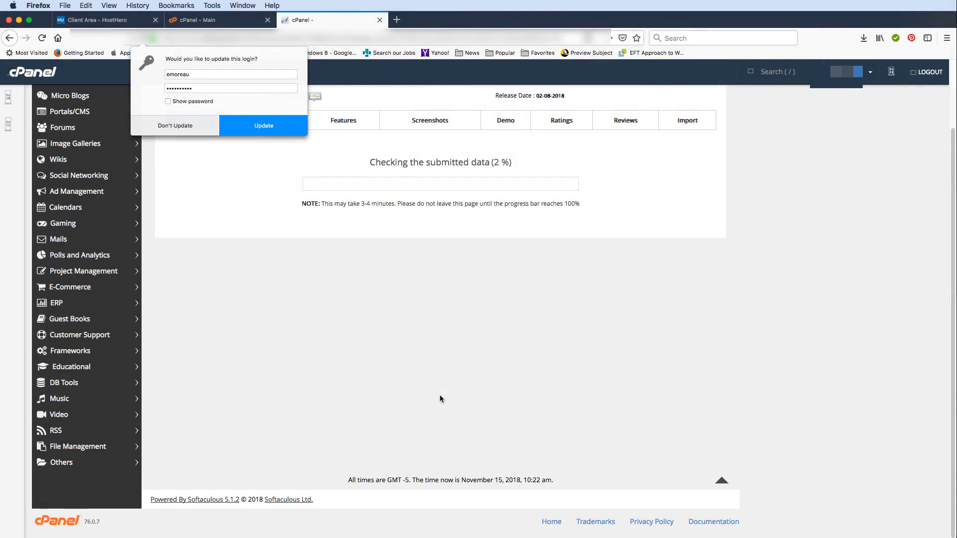
click(244, 126)
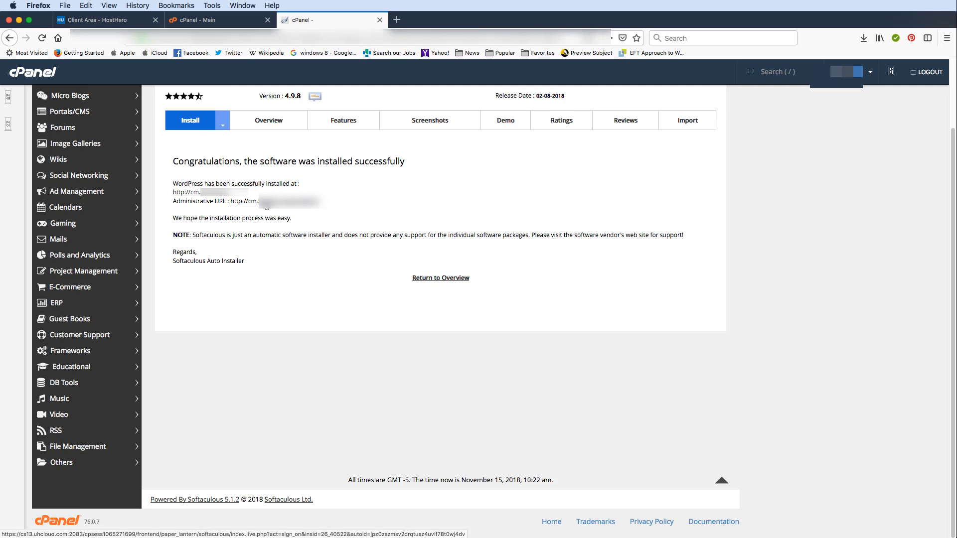
click(266, 203)
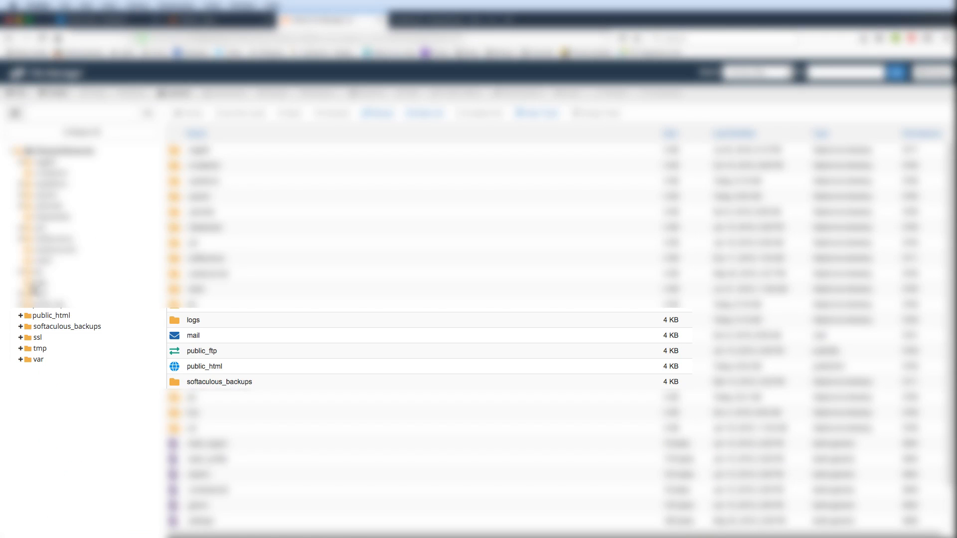
Expand public_html and CM in the folder tree to reveal wp-admin, wp-content and wp-includes.
click(22, 317)
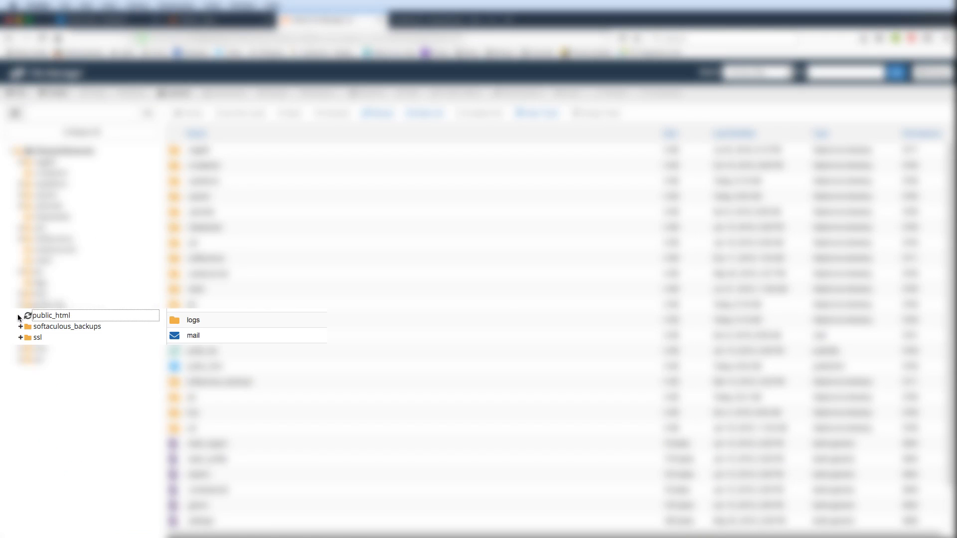
click(41, 338)
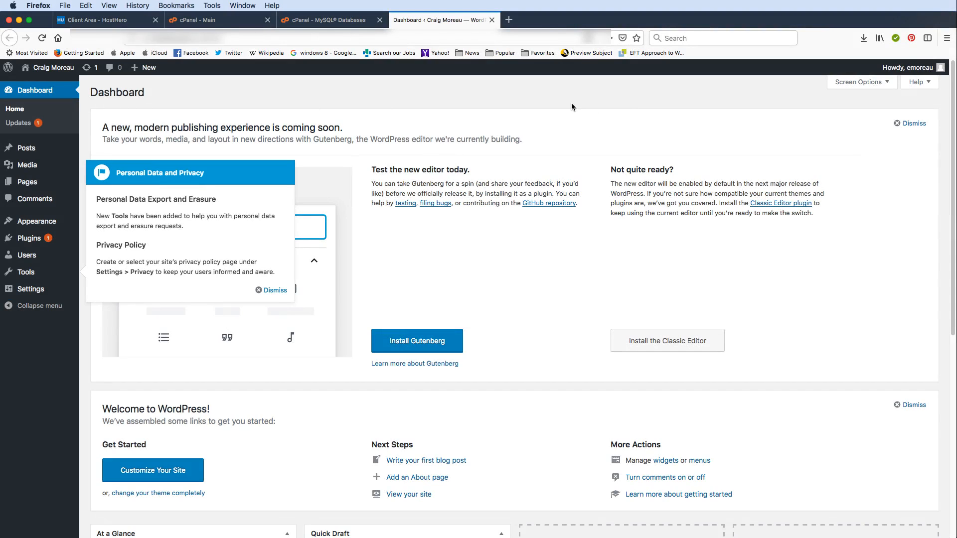
View the live site from the admin bar, then return to Dashboard and dismiss the privacy notice.
mouse_move(45, 68)
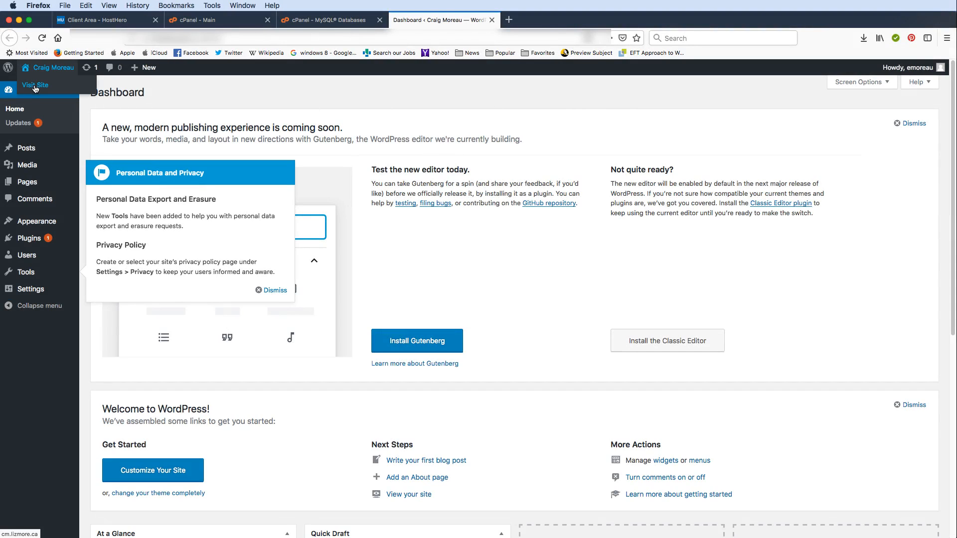
click(36, 85)
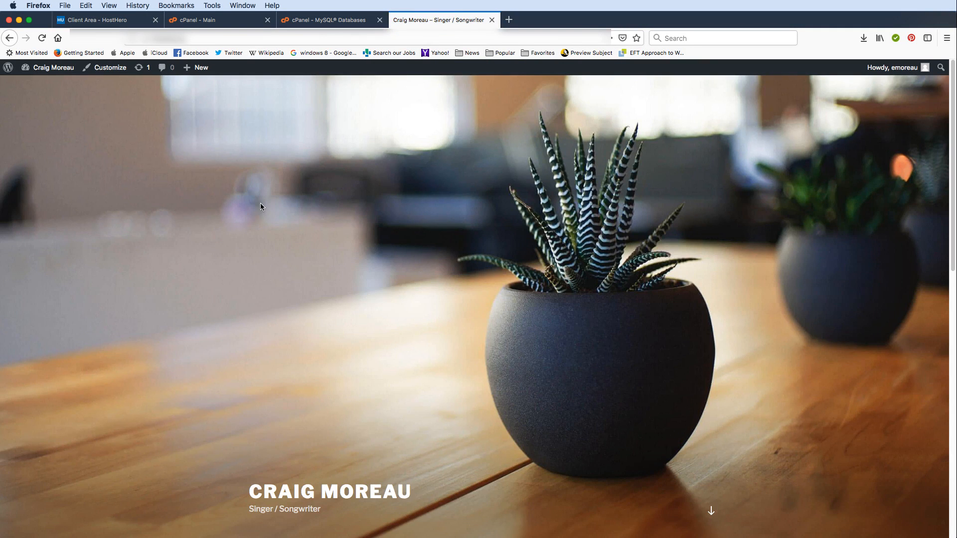
scroll(261, 209, down, 10)
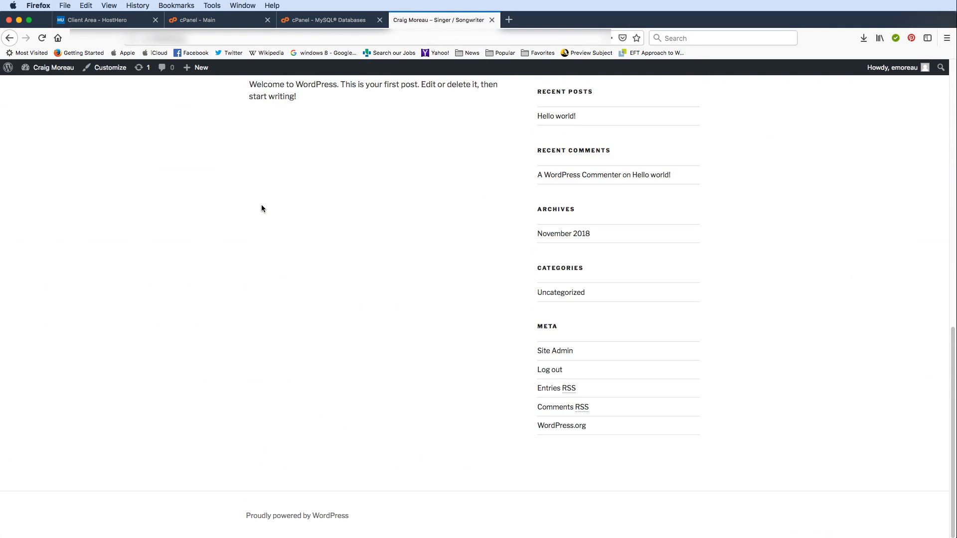
scroll(261, 209, up, 8)
scroll(261, 209, up, 4)
scroll(262, 208, down, 6)
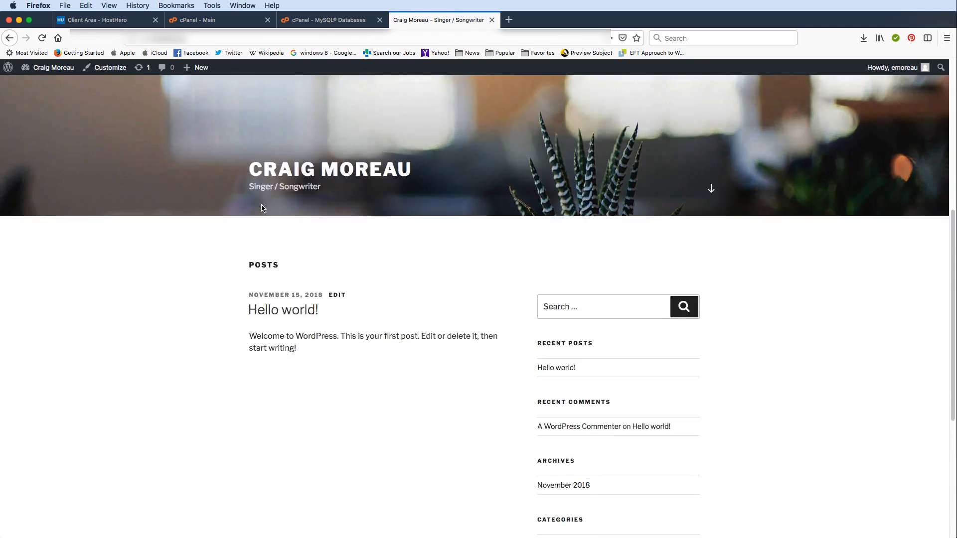
scroll(262, 208, up, 5)
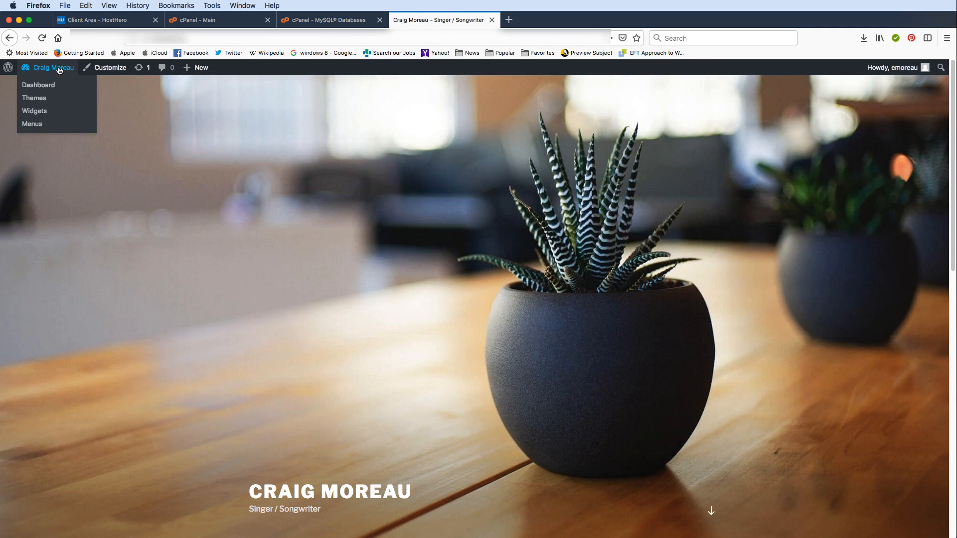
click(44, 82)
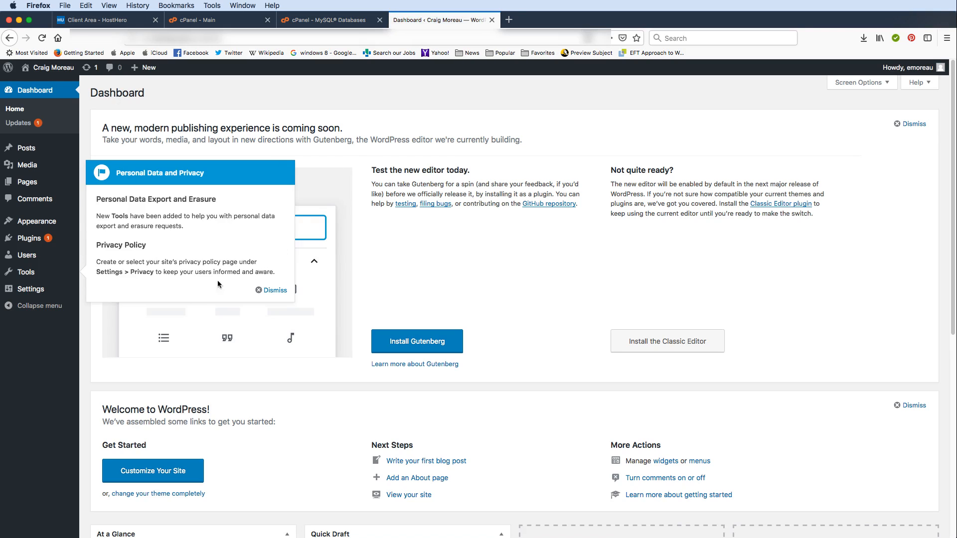
click(277, 291)
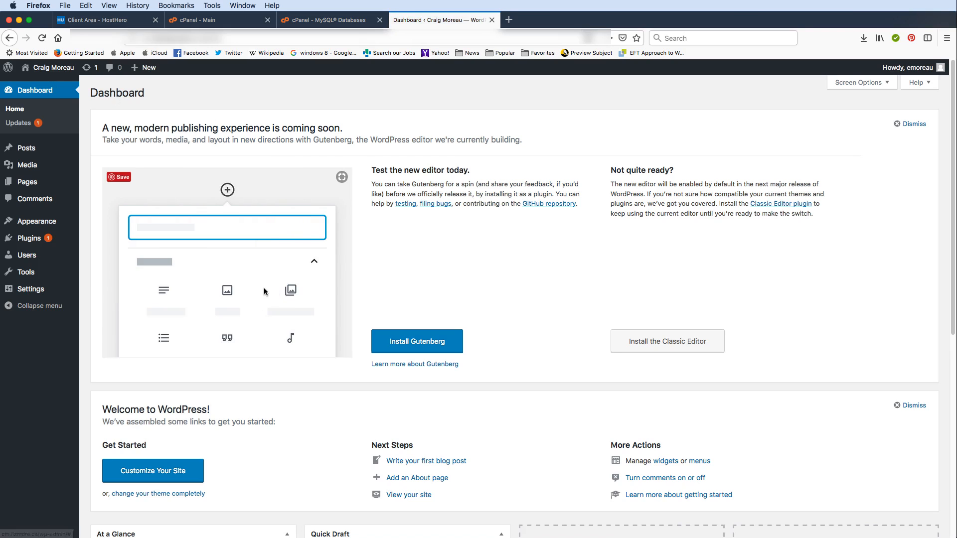